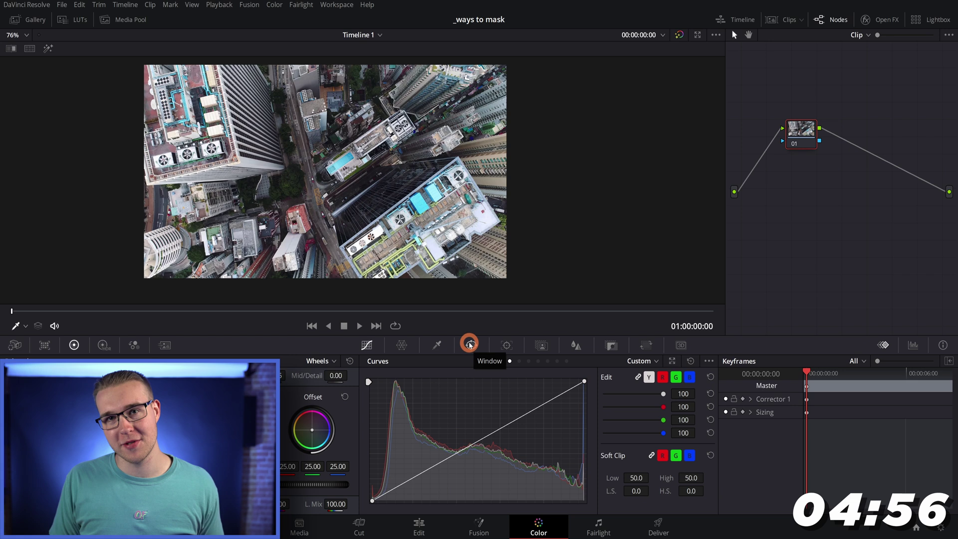
Enable a curve window on node 01 for a freehand mask
click(473, 345)
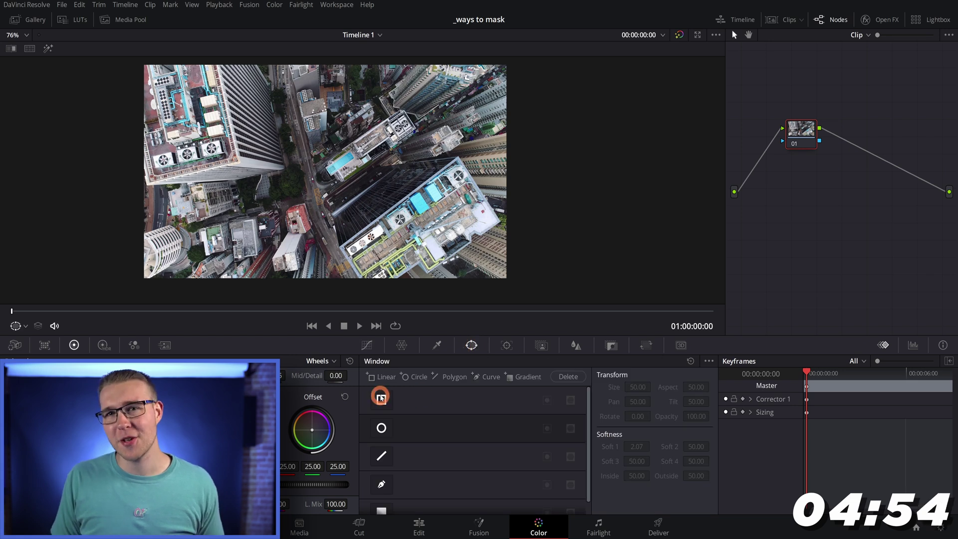
scroll(381, 422, down, 1)
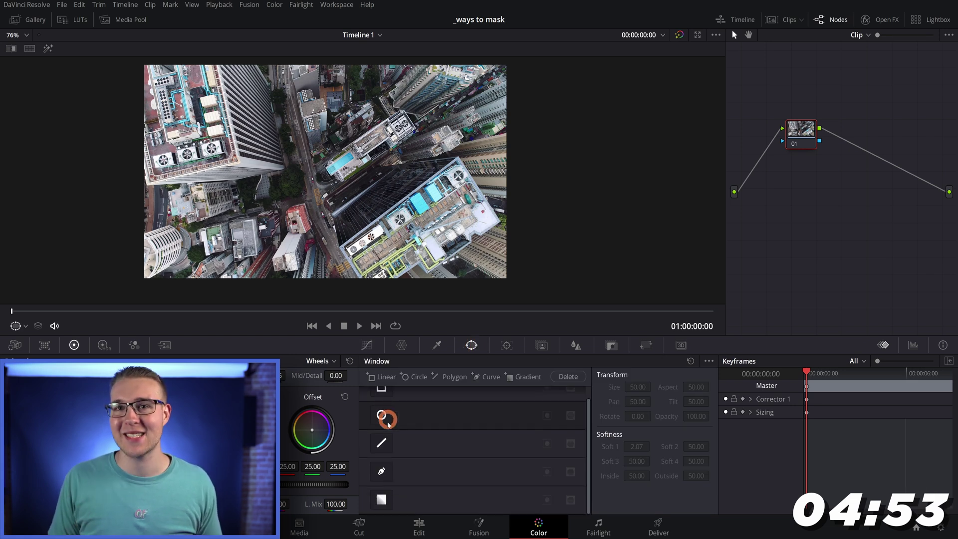
click(383, 472)
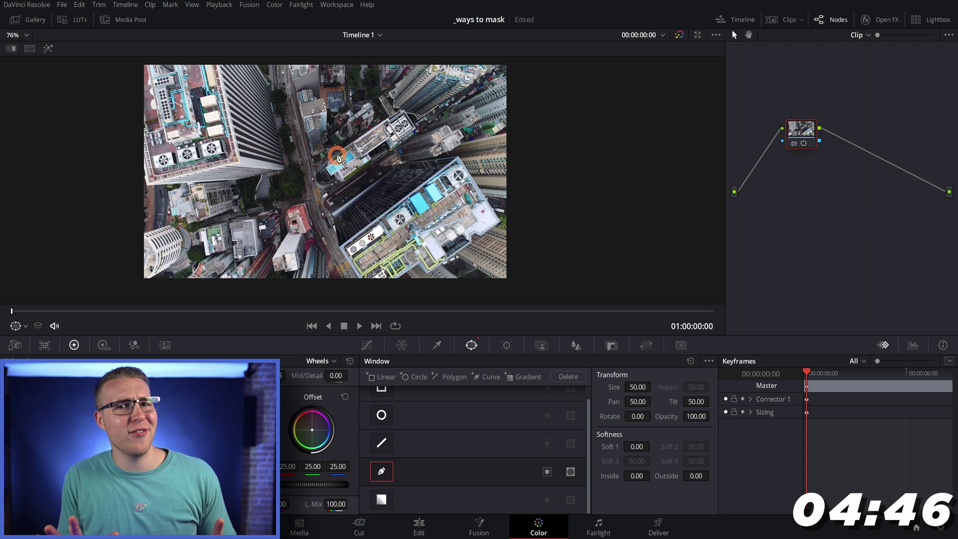
Draw a closed curve mask around the rooftop of the building with the swimming pool, placing points at its corners
scroll(339, 158, up, 4)
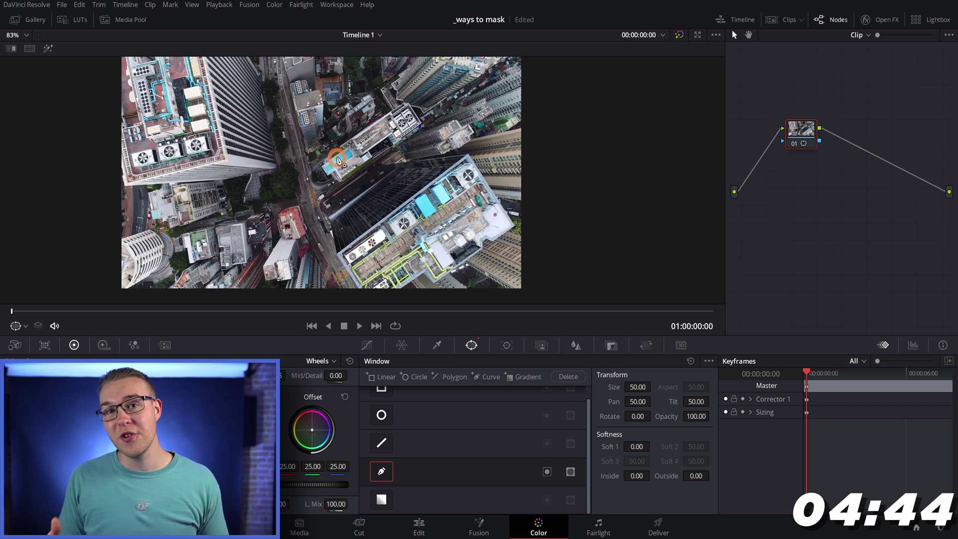
scroll(316, 131, up, 5)
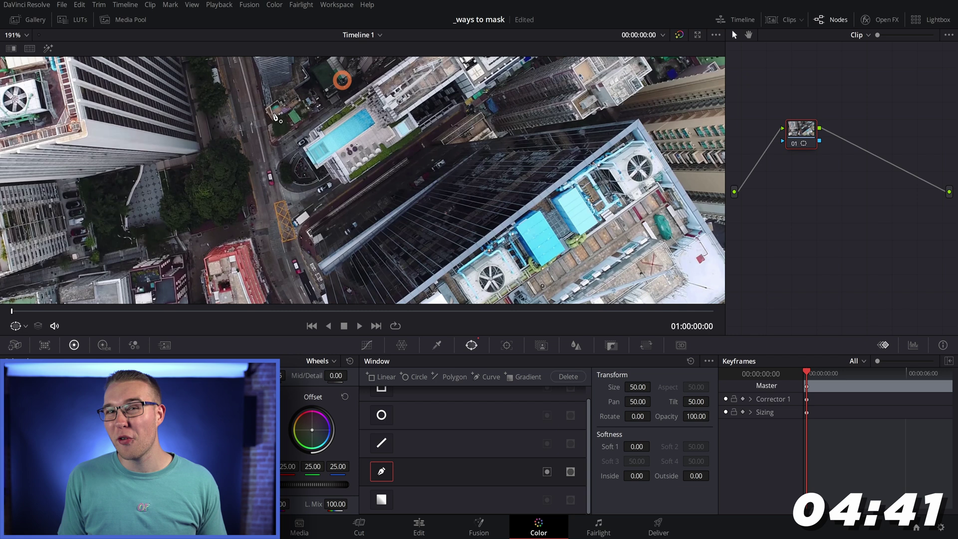
drag(364, 118, 456, 165)
click(340, 185)
click(334, 191)
click(339, 198)
click(329, 204)
click(332, 214)
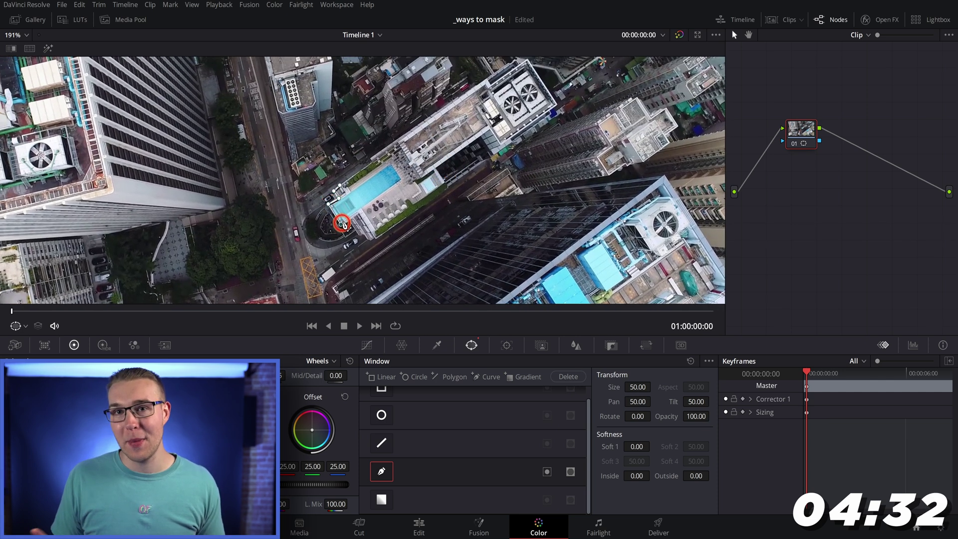
click(376, 239)
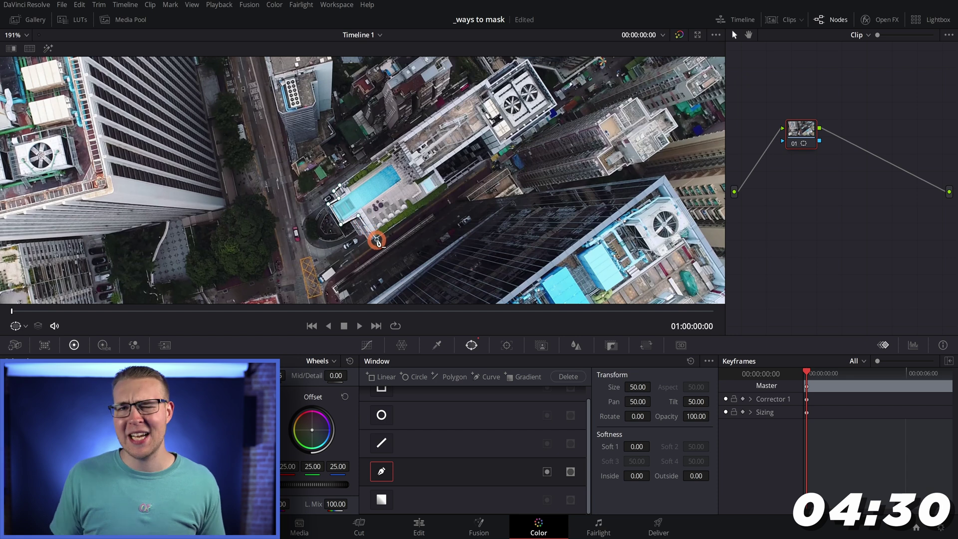
click(542, 132)
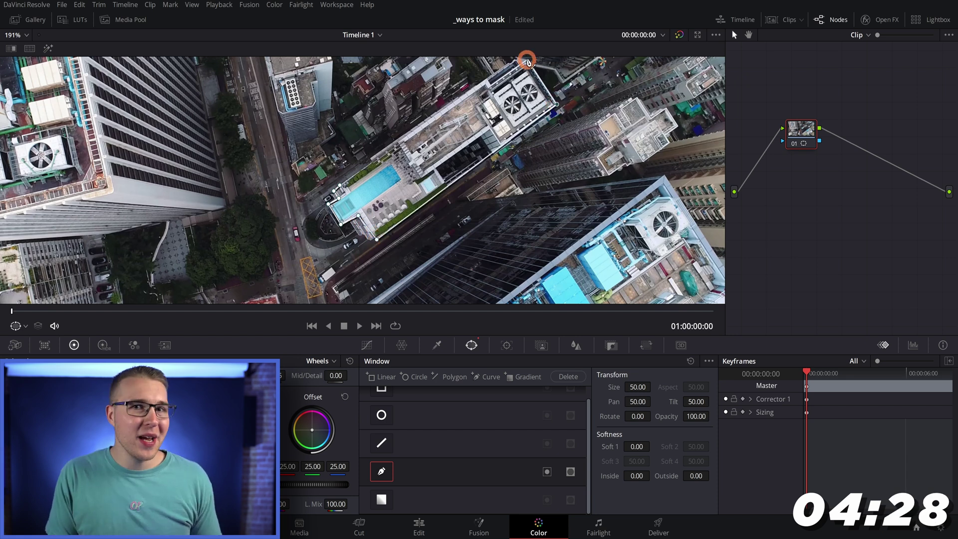
click(527, 60)
drag(519, 63, 516, 60)
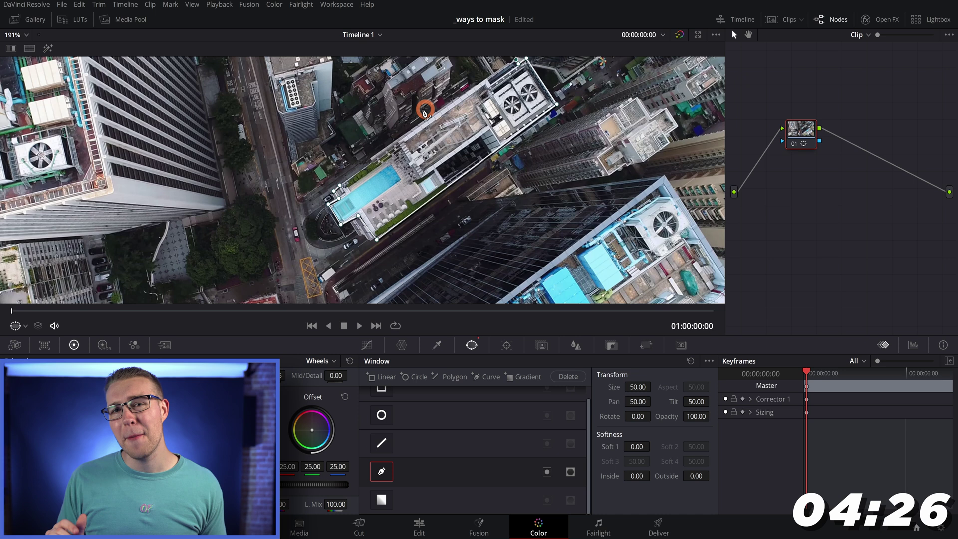
click(348, 191)
click(372, 158)
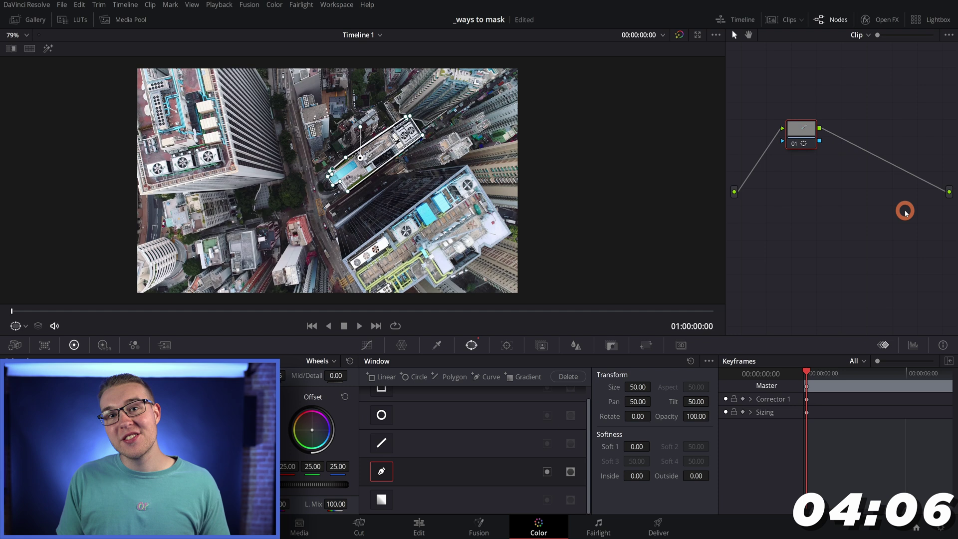
Add an alpha output to the node graph and connect node 01's alpha output to it
right_click(911, 239)
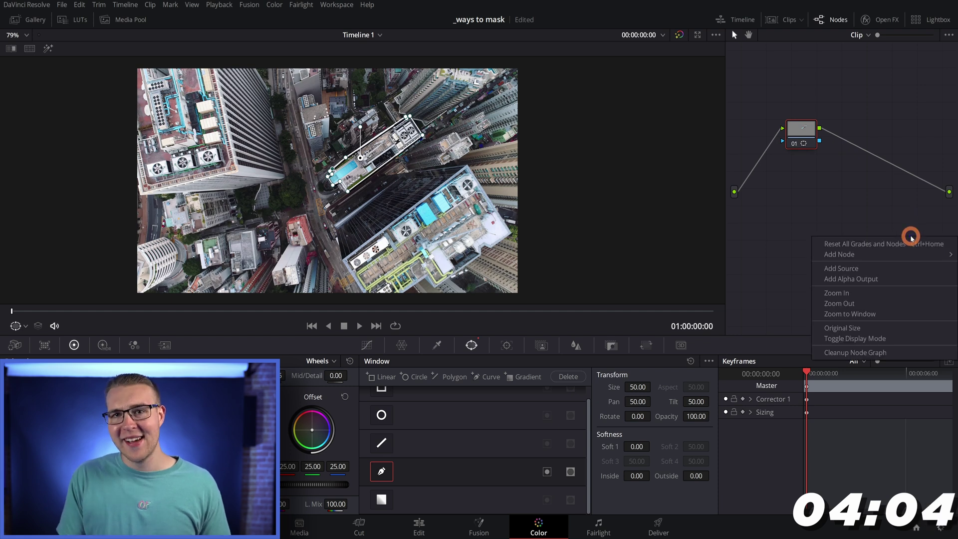
click(907, 282)
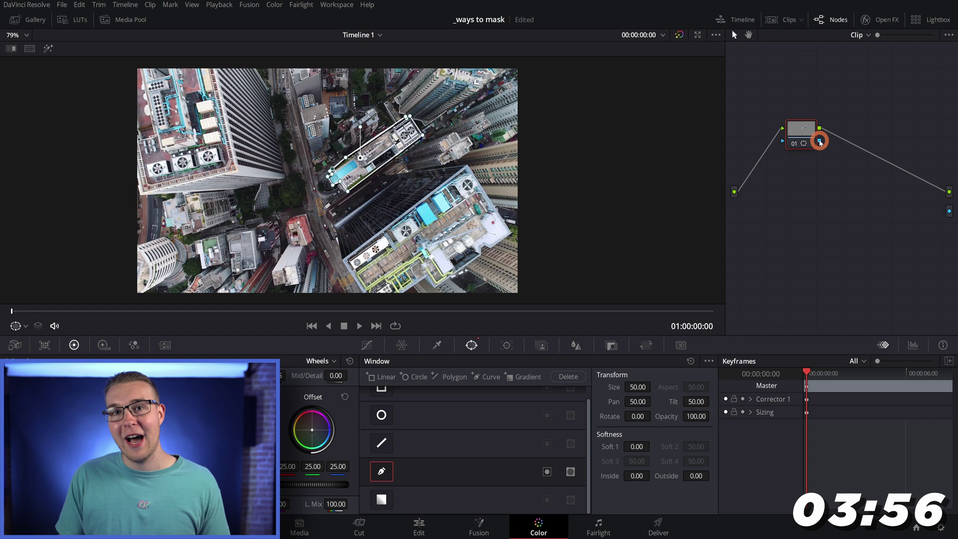
drag(819, 141, 950, 212)
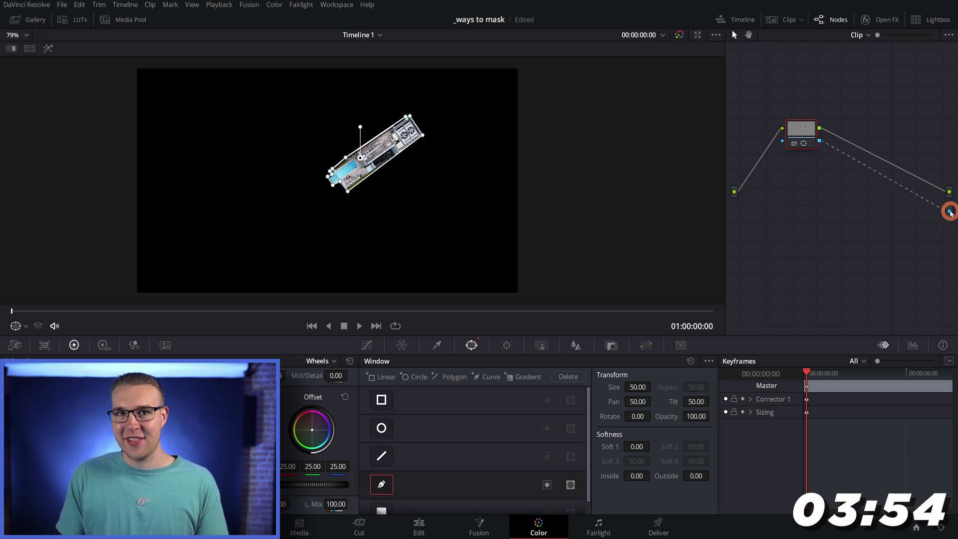
Set the curve mask's inside softness to 8.70
scroll(378, 168, up, 3)
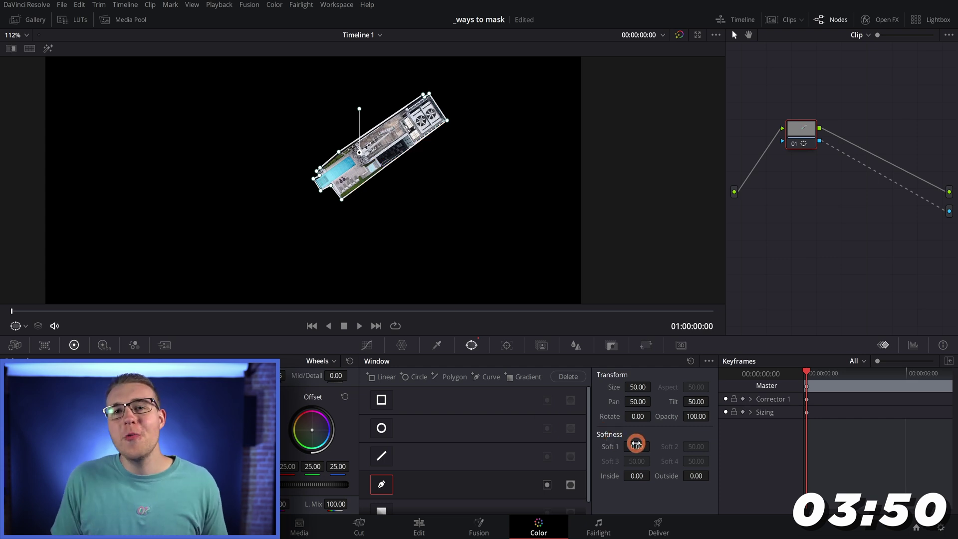
drag(635, 443, 345, 223)
scroll(365, 176, up, 3)
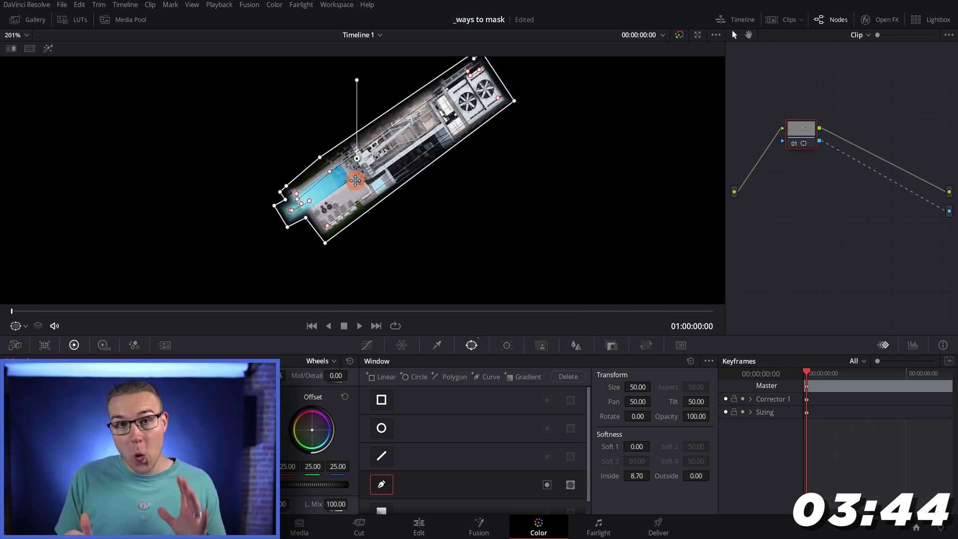
Set the mask's inside softness to 0.80 and outside to 11.32, and pull two outer softness points near the pool end closer to the building
double_click(642, 475)
drag(641, 476, 762, 498)
drag(702, 477, 485, 273)
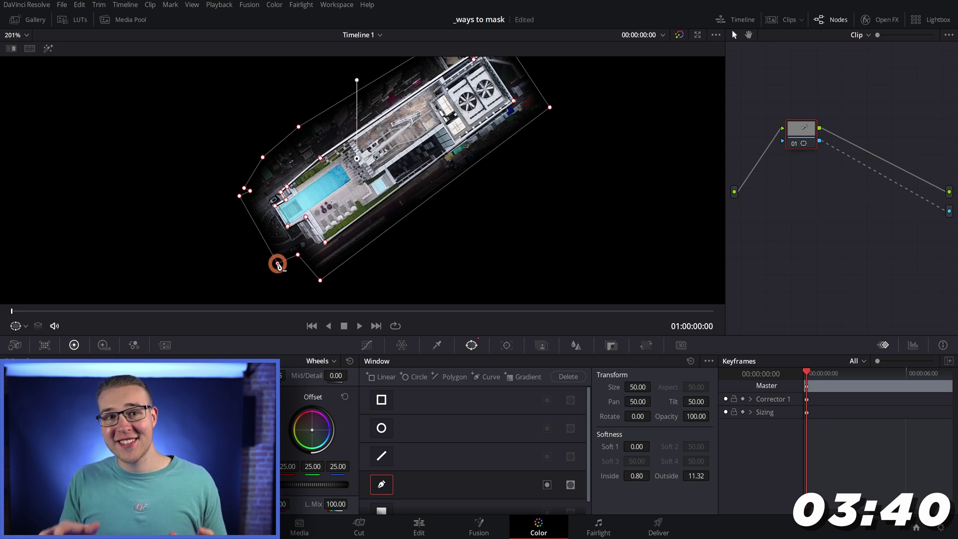
drag(278, 264, 276, 248)
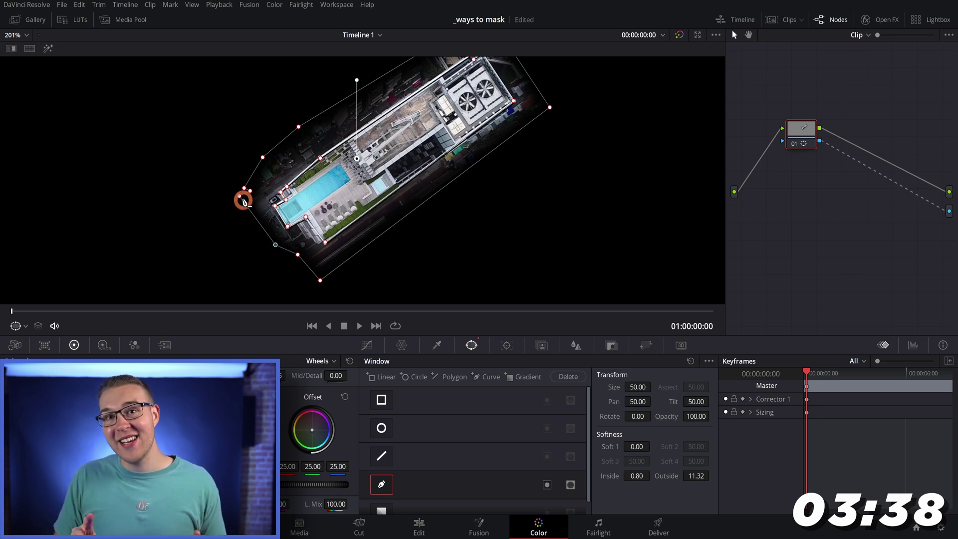
drag(241, 197, 264, 207)
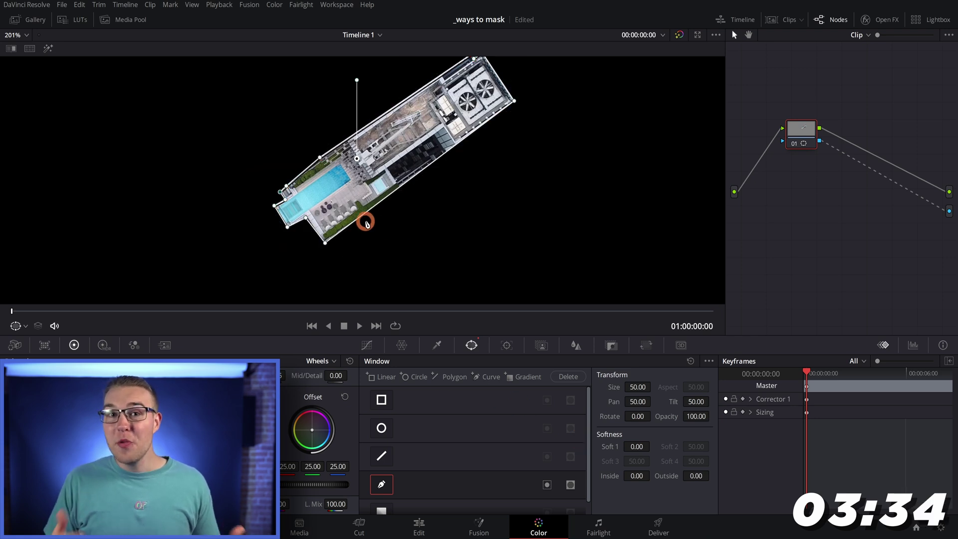
Invert the curve window so the pool building is cut out of the image
scroll(366, 207, down, 2)
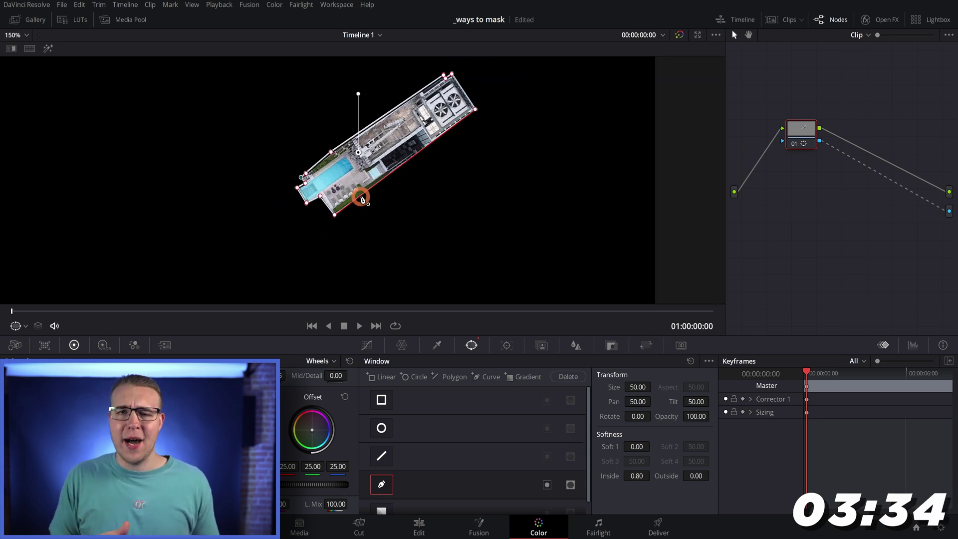
scroll(363, 199, down, 4)
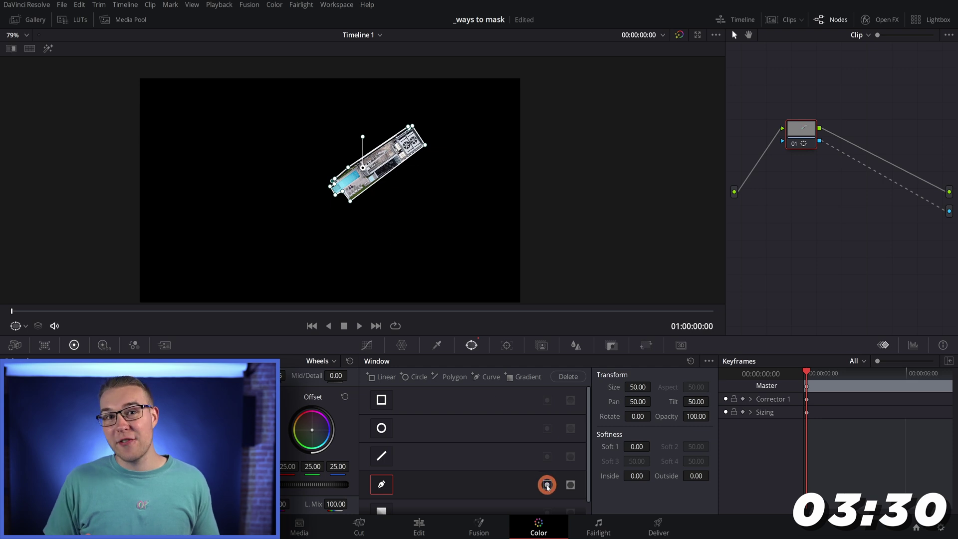
click(548, 485)
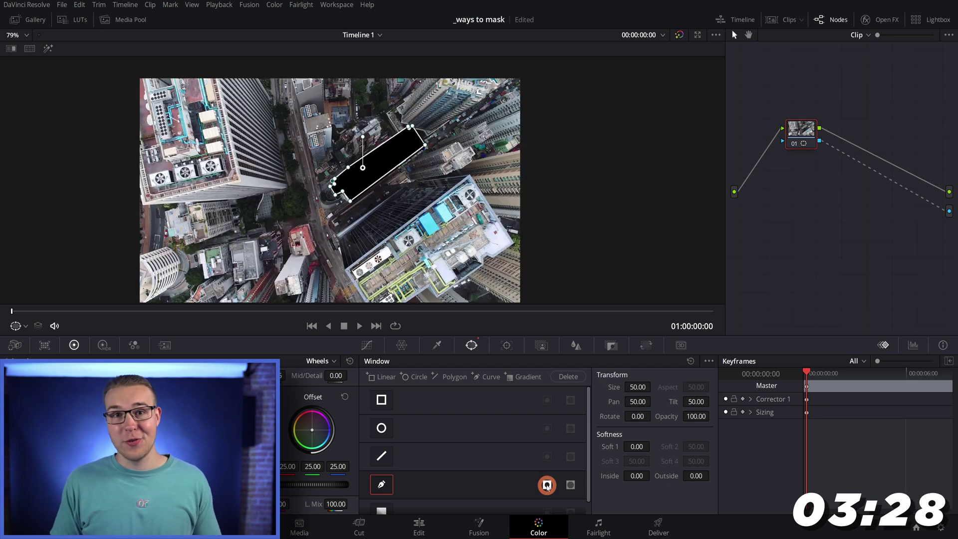
click(455, 374)
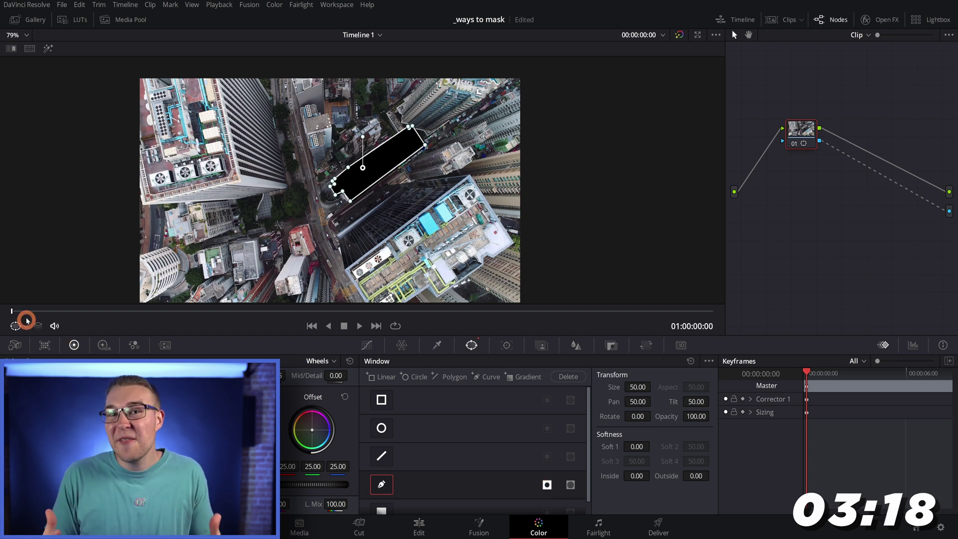
Track the window forward from the clip's first frame with Pan, Tilt, Zoom, Rotate and 3D enabled
mouse_move(17, 311)
mouse_down()
mouse_move(221, 304)
mouse_move(2, 315)
mouse_up()
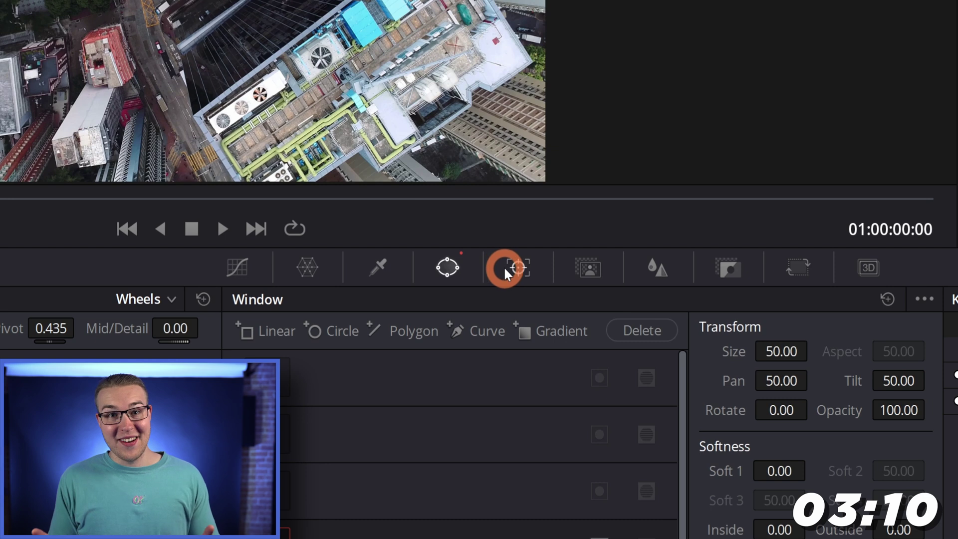
click(500, 344)
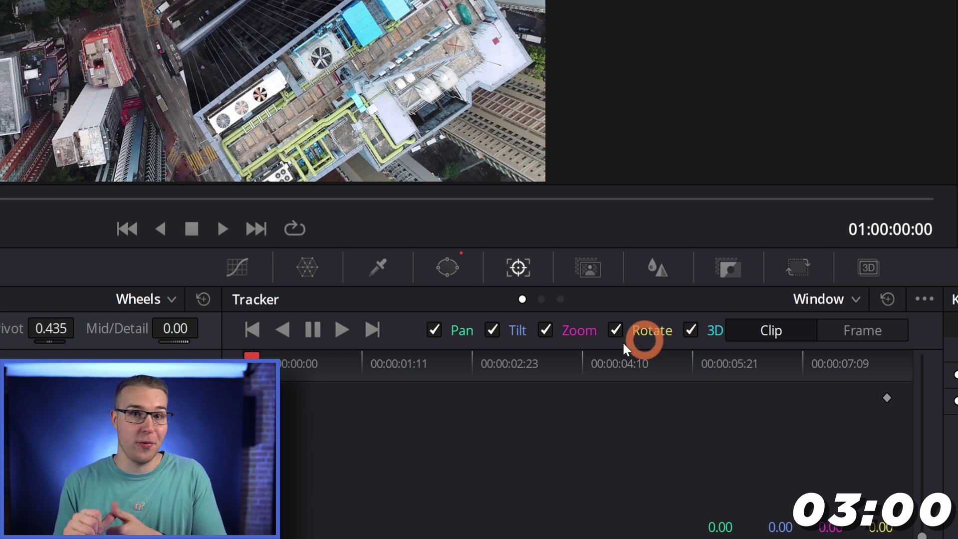
click(519, 332)
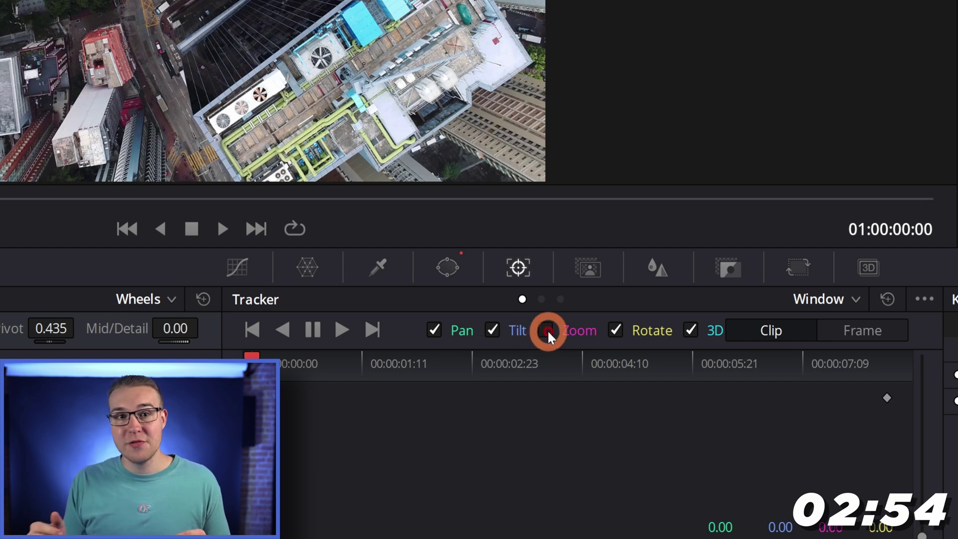
click(547, 329)
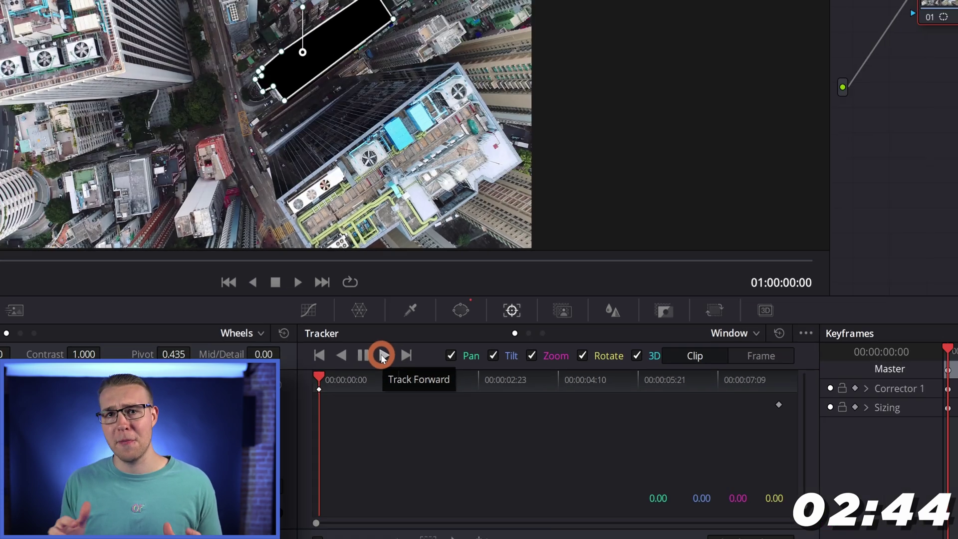
click(340, 332)
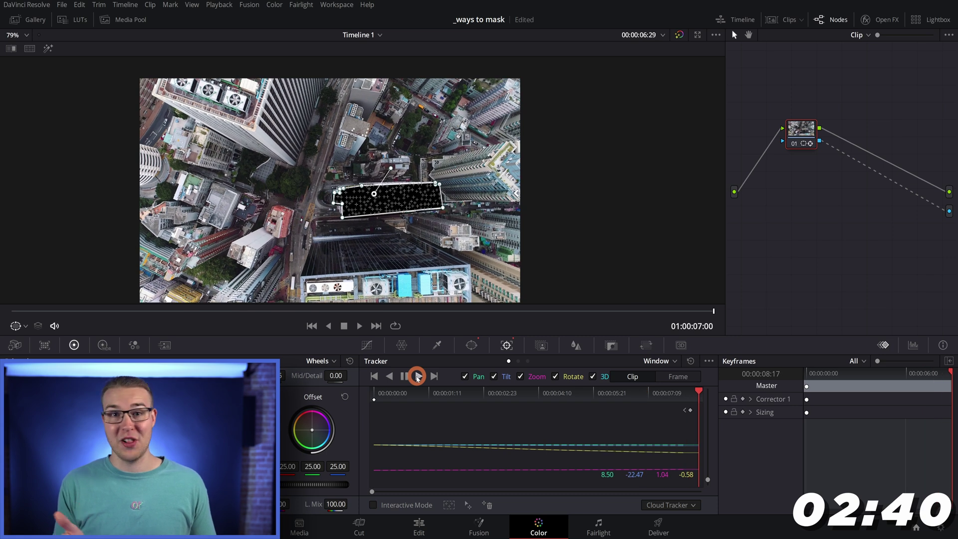
Track the window in reverse from the end of the clip and stop the tracking partway
click(398, 376)
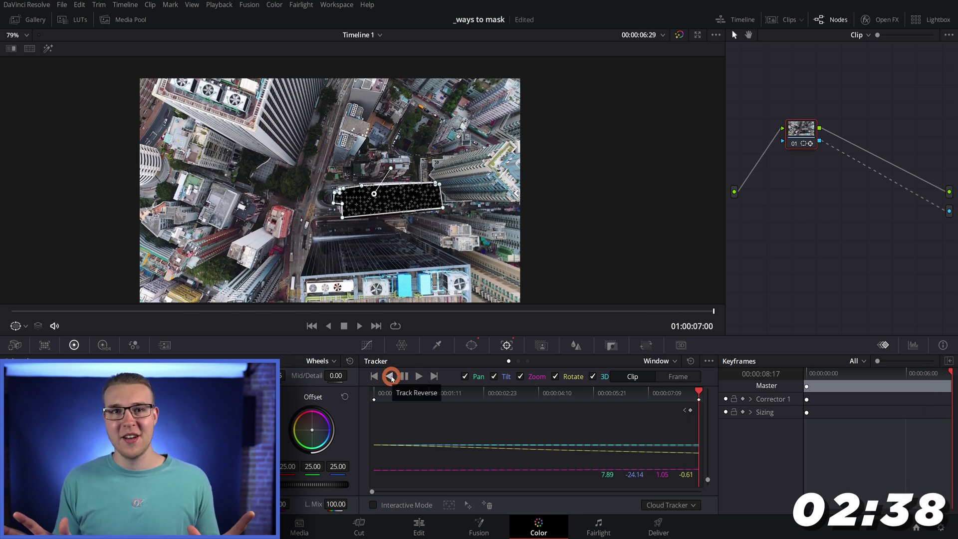
click(391, 376)
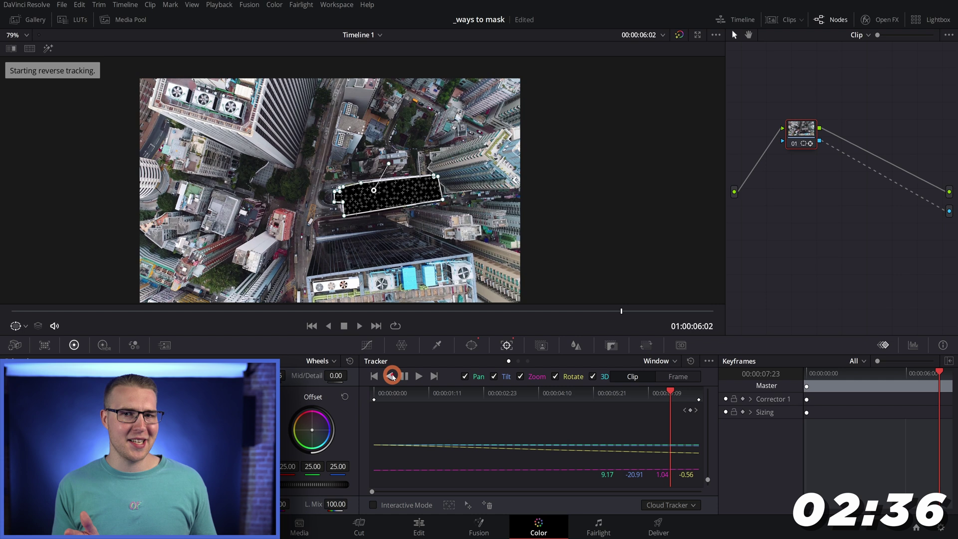
click(404, 378)
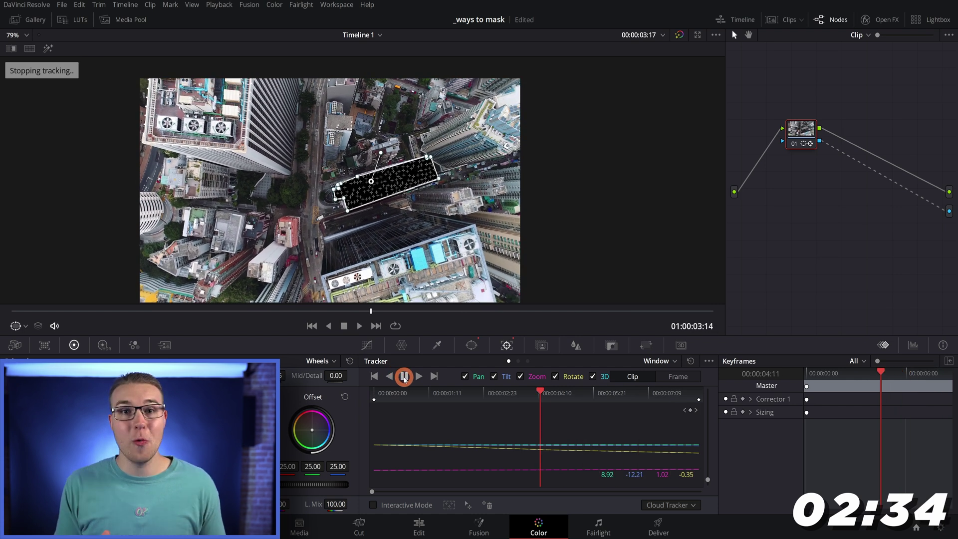
Play the clip from the start to check how the mask follows the building
key(Home)
key(space)
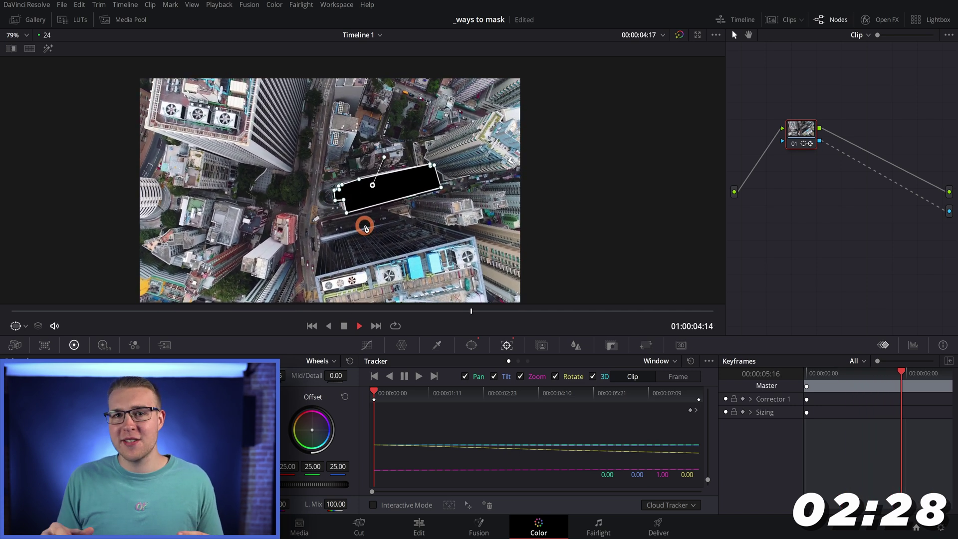
key(space)
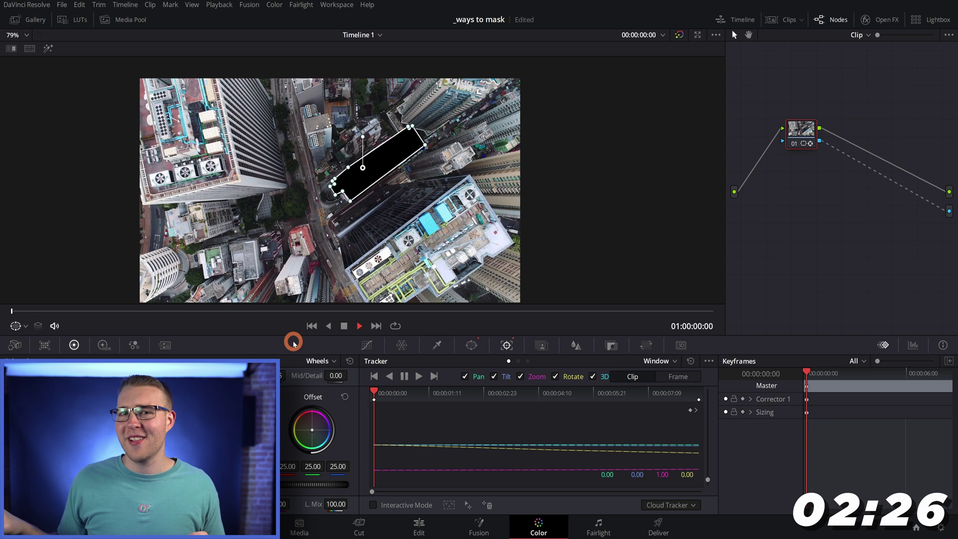
key(space)
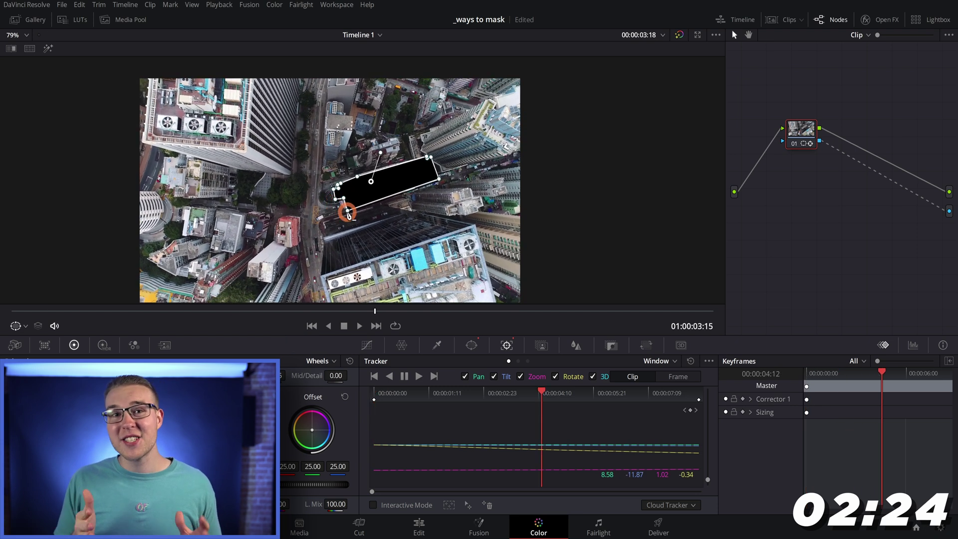
Move back to 01:00:03:07 and switch the window tracker from Clip to Frame mode
key(Left)
key(Left)
key(Left)
key(Left)
key(Left)
key(Left)
key(Left)
key(Left)
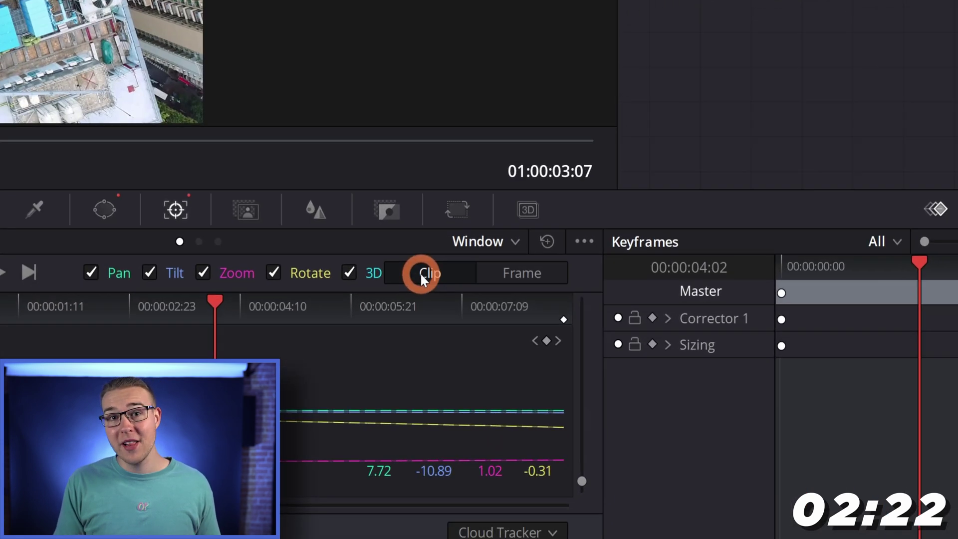
click(541, 274)
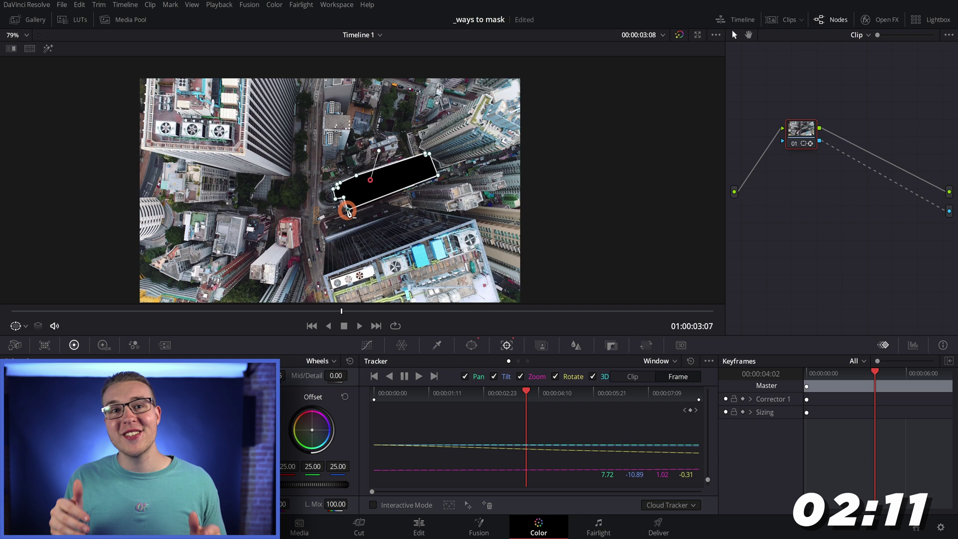
Pull the window's lower-left corner point down at 01:00:03:07 and check the shape change by playing and scrubbing from the clip's start
drag(348, 212, 354, 247)
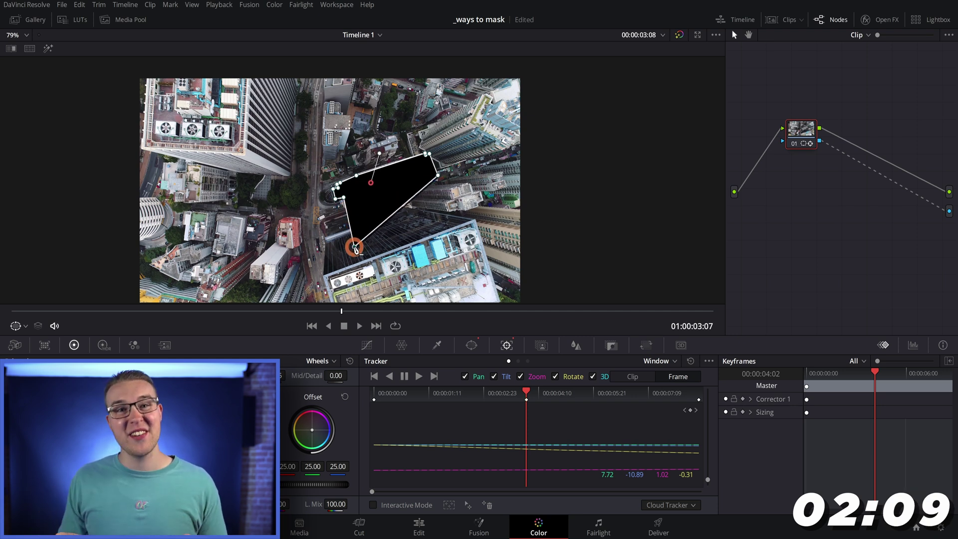
click(412, 314)
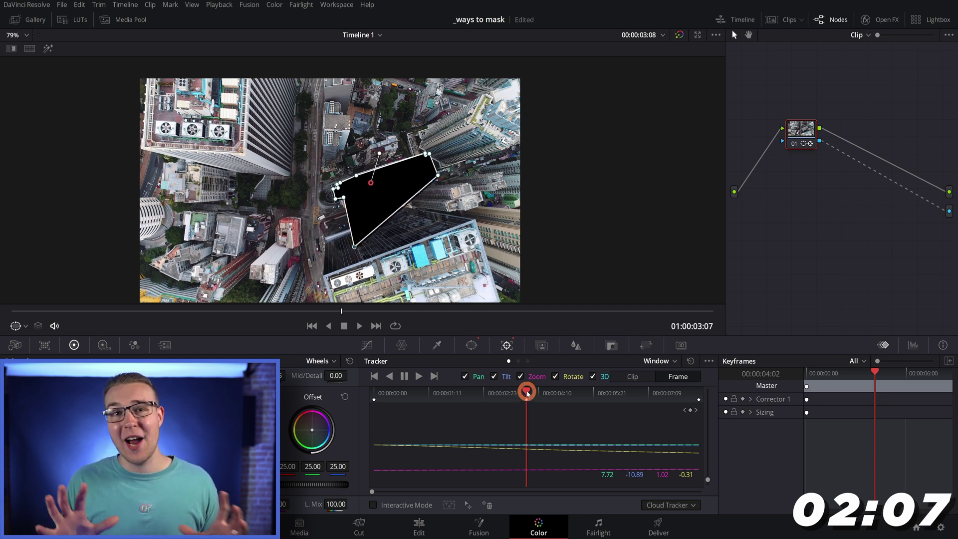
drag(528, 393, 340, 394)
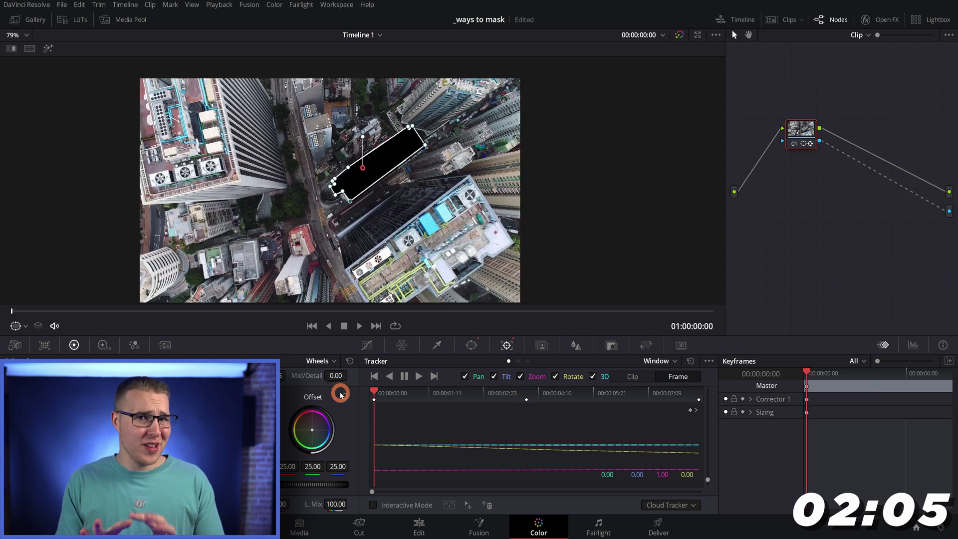
key(space)
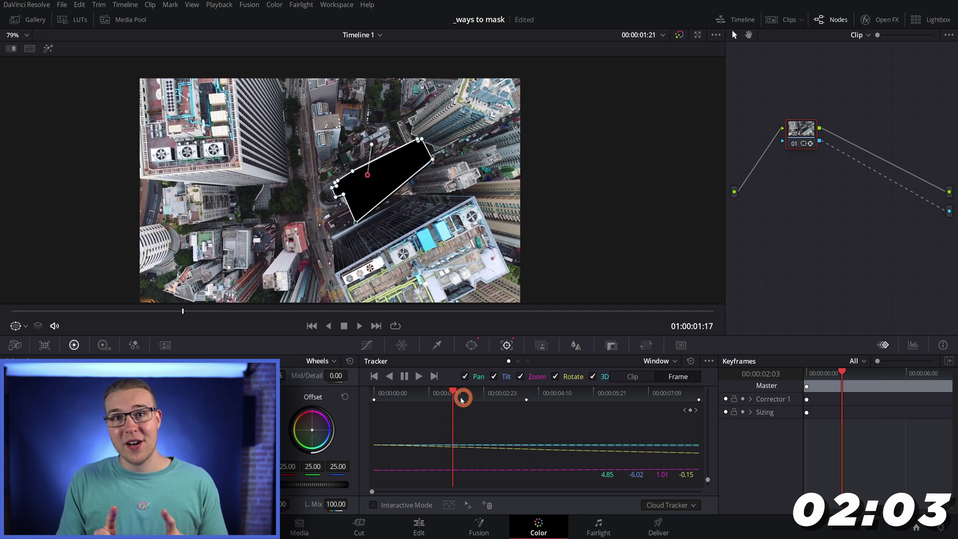
click(370, 397)
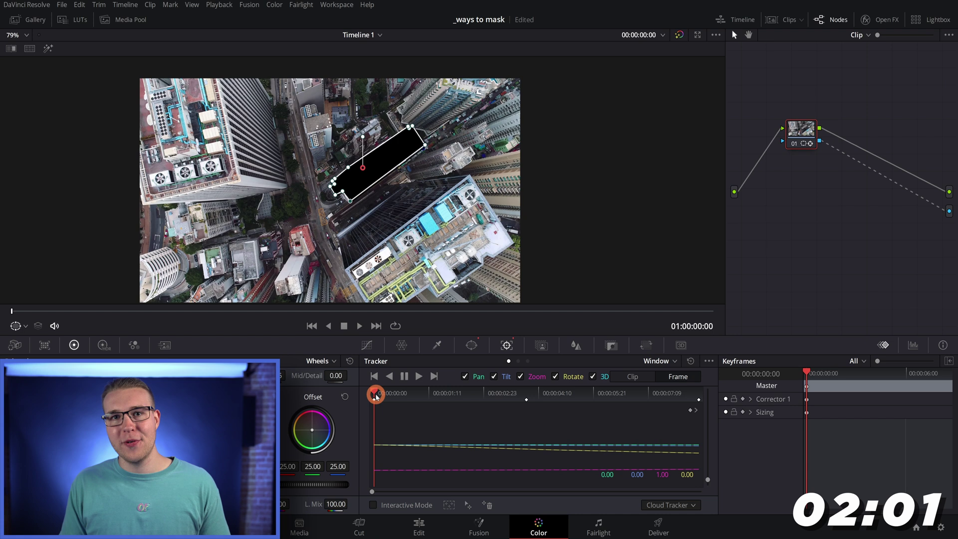
drag(375, 397, 718, 393)
Reshape the lower side of the window at 01:00:03:09 so it bulges outward below the building
click(530, 395)
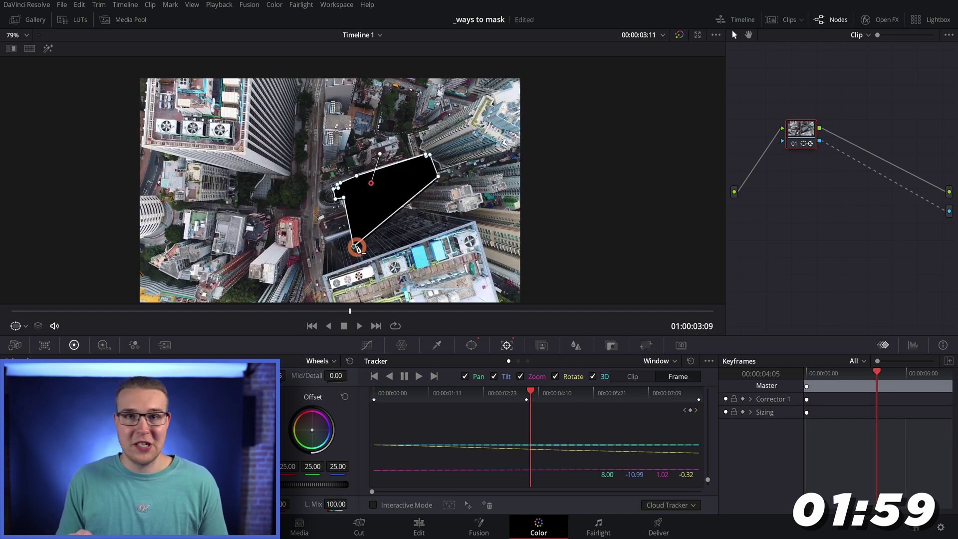
drag(358, 248, 442, 230)
click(398, 221)
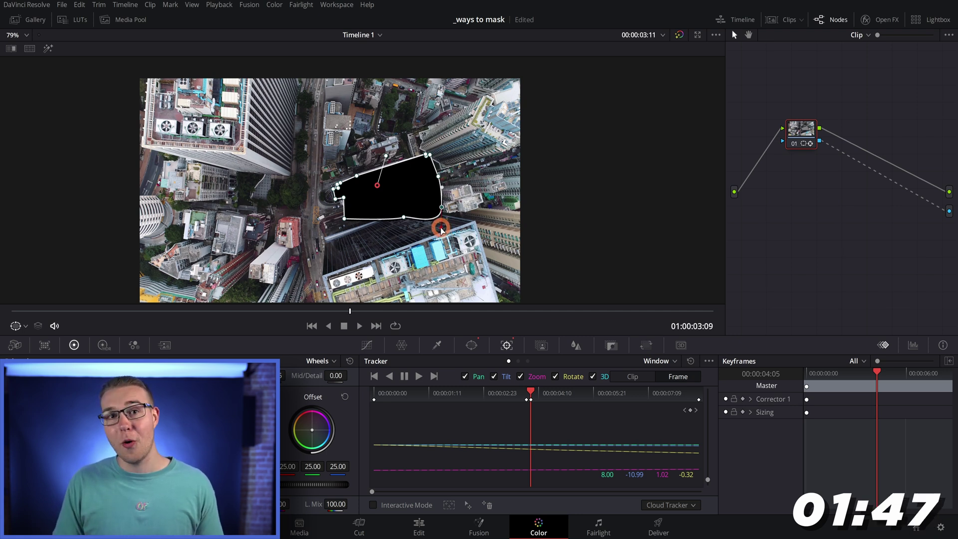
scroll(442, 230, up, 2)
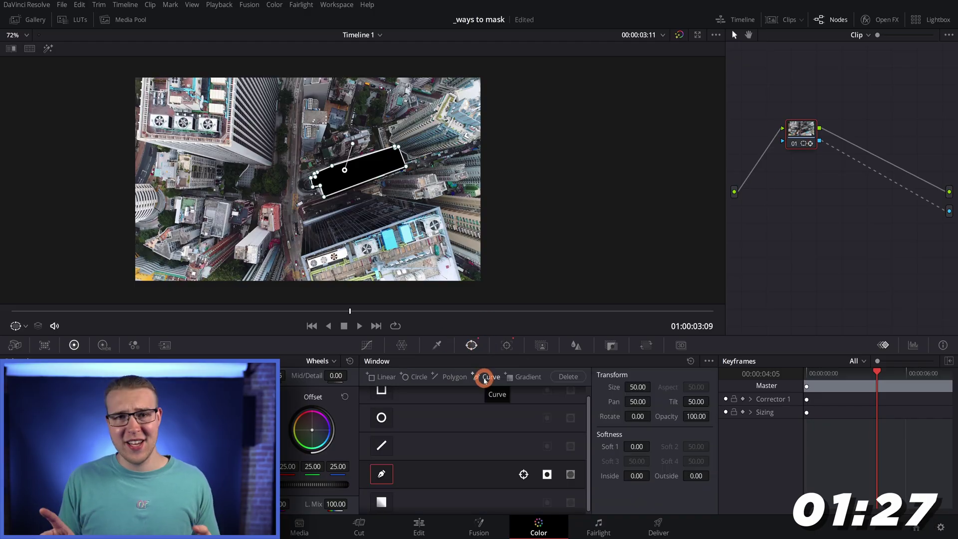
Add a second curve window around the small rooftop to the lower right of the masked building and turn on its mask option
click(484, 379)
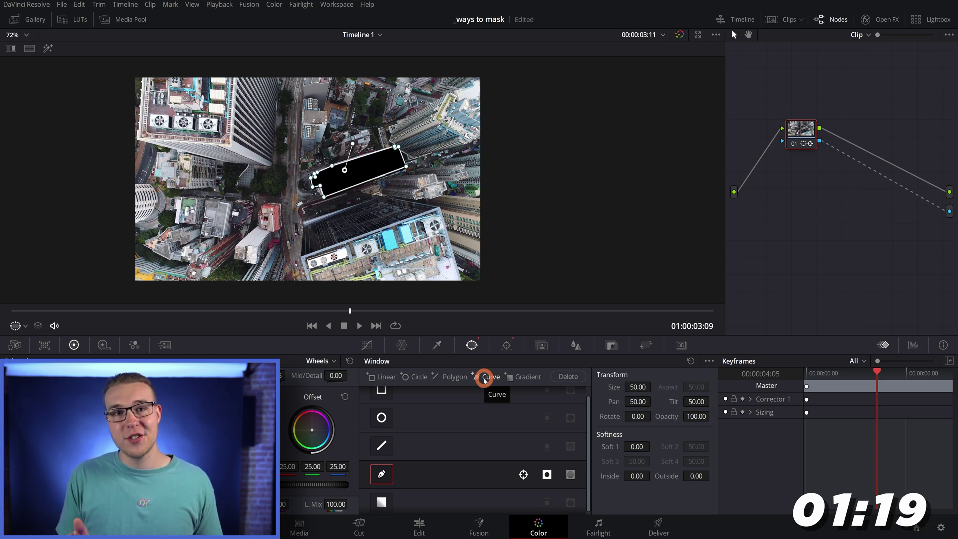
click(484, 380)
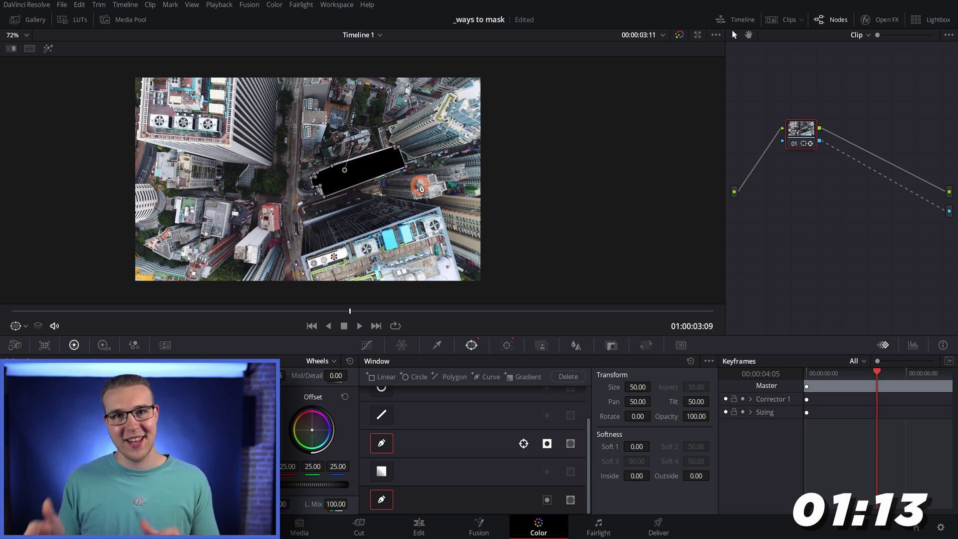
scroll(420, 187, up, 5)
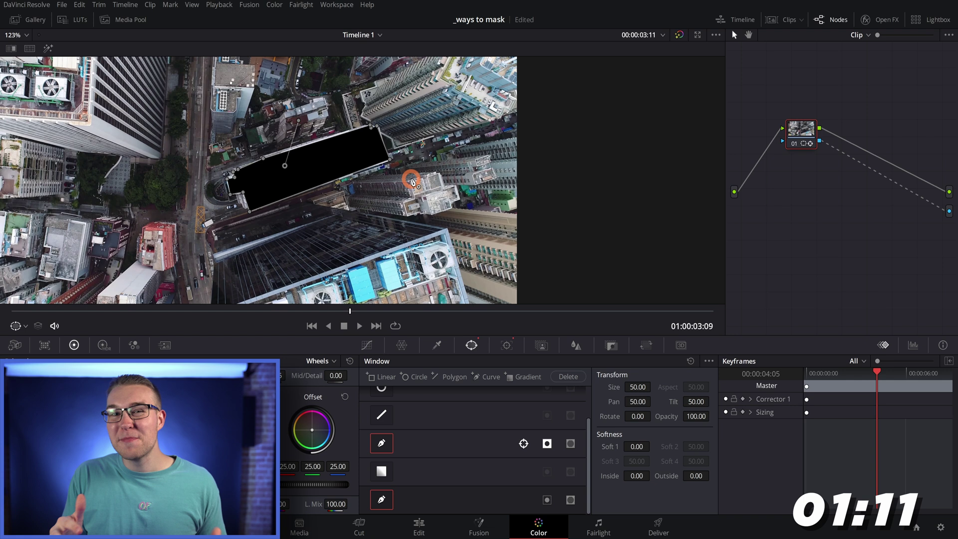
click(418, 213)
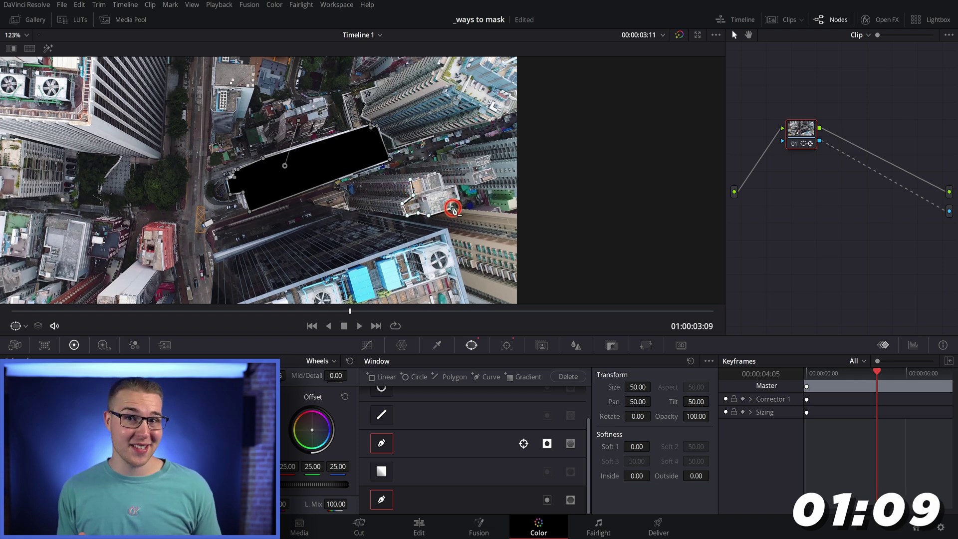
click(452, 203)
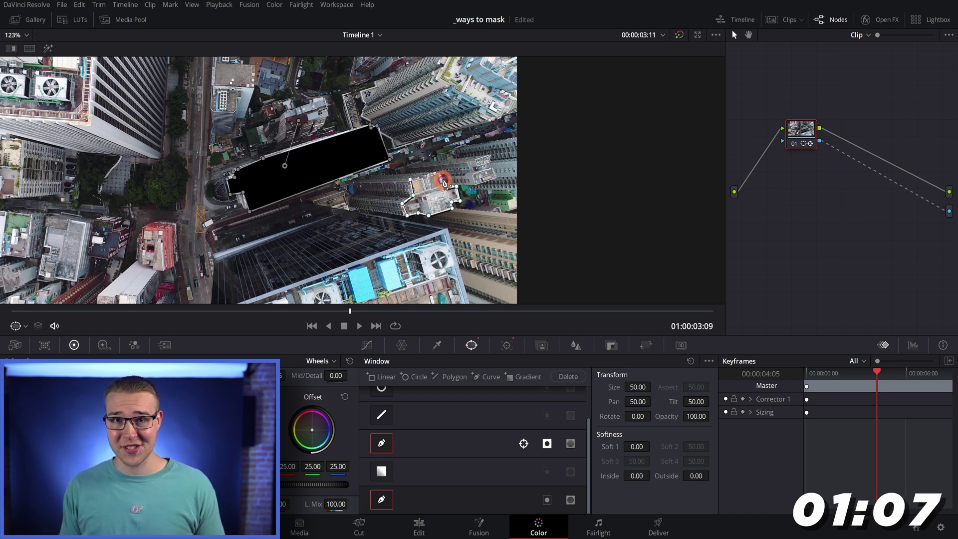
click(438, 173)
click(410, 179)
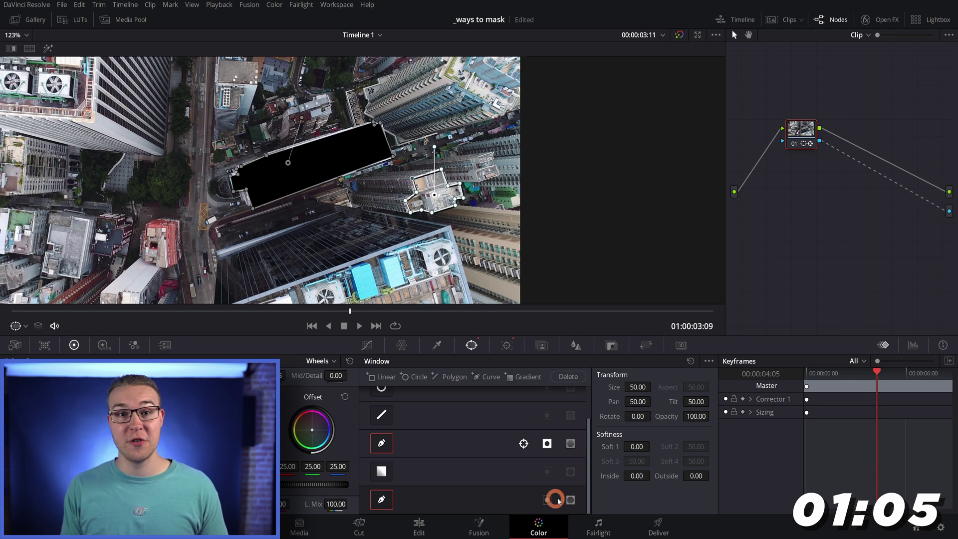
click(571, 499)
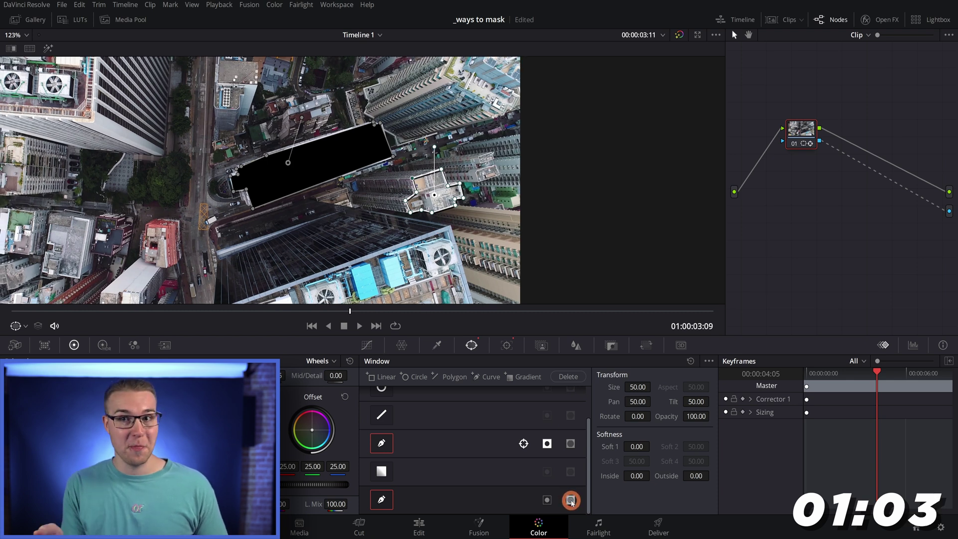
click(571, 500)
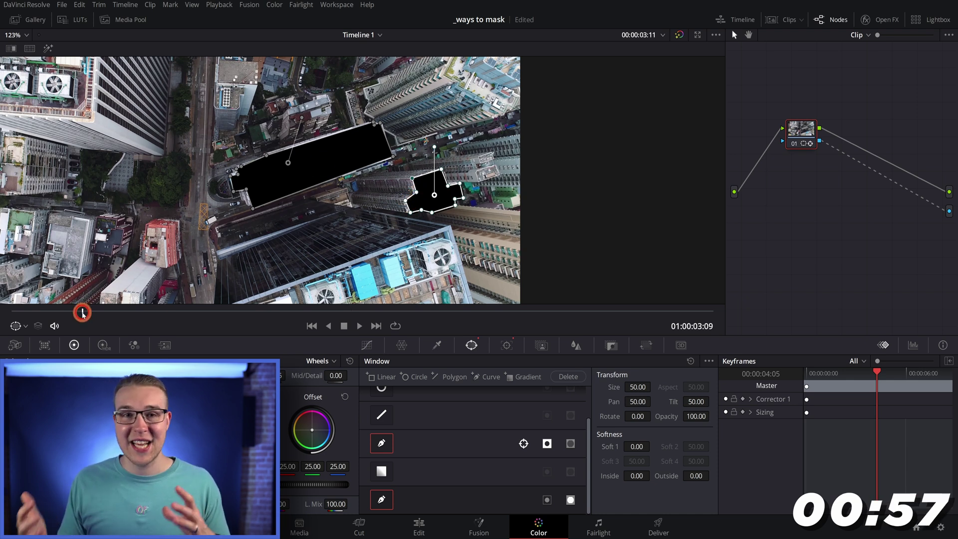
Scrub to 01:00:03:21 to compare how both windows follow their buildings, and return to 01:00:03:09
drag(82, 312, 395, 313)
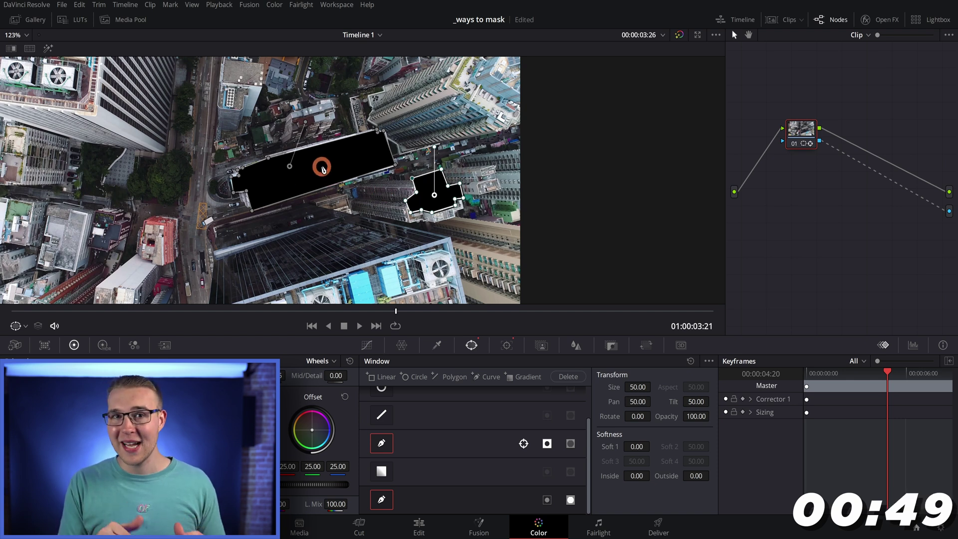
click(408, 196)
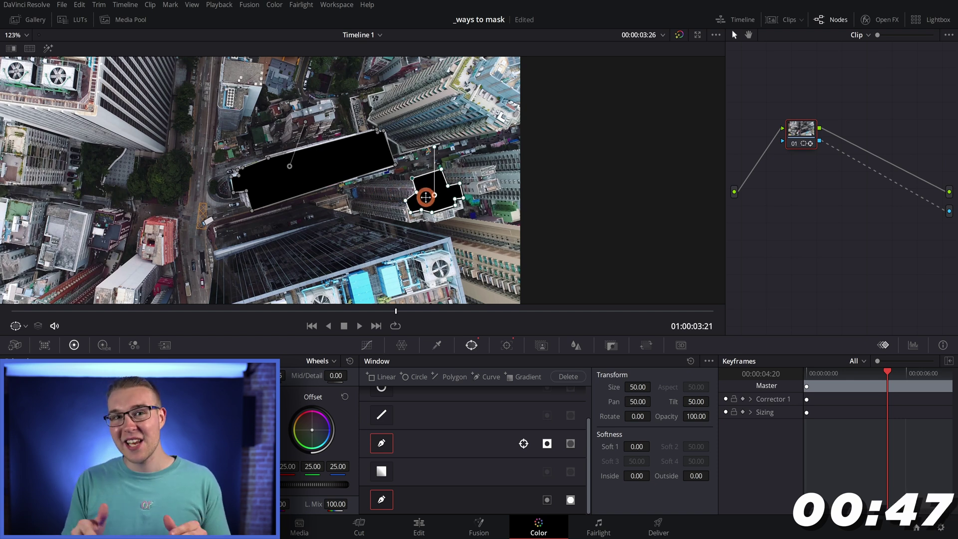
drag(396, 310, 350, 314)
Track the small rooftop's window forward from 01:00:03:09 in Clip mode, and start tracking it in reverse
click(507, 346)
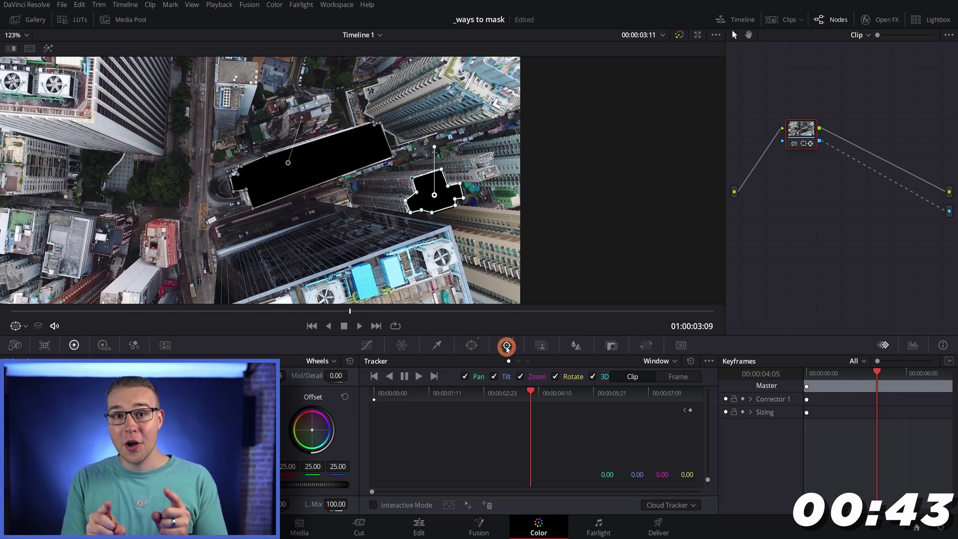
click(432, 345)
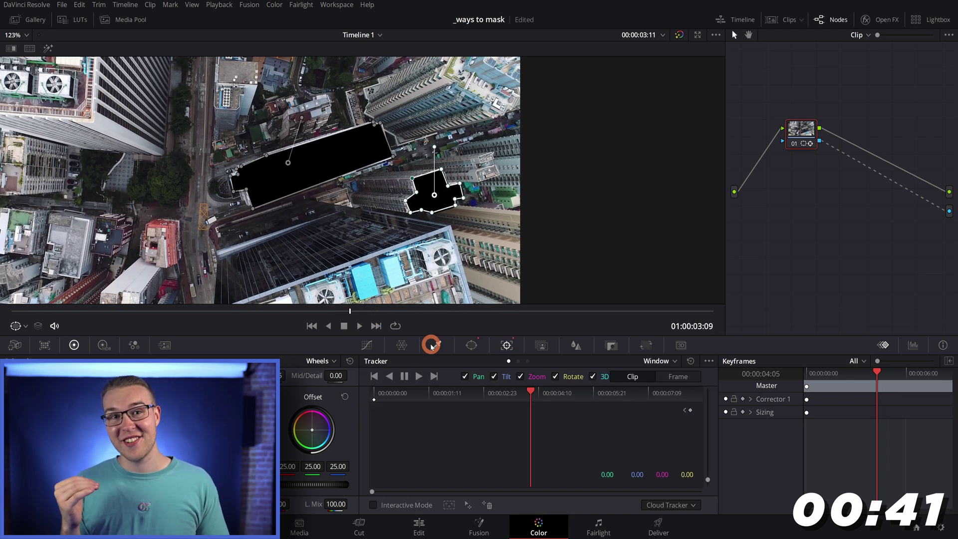
click(422, 376)
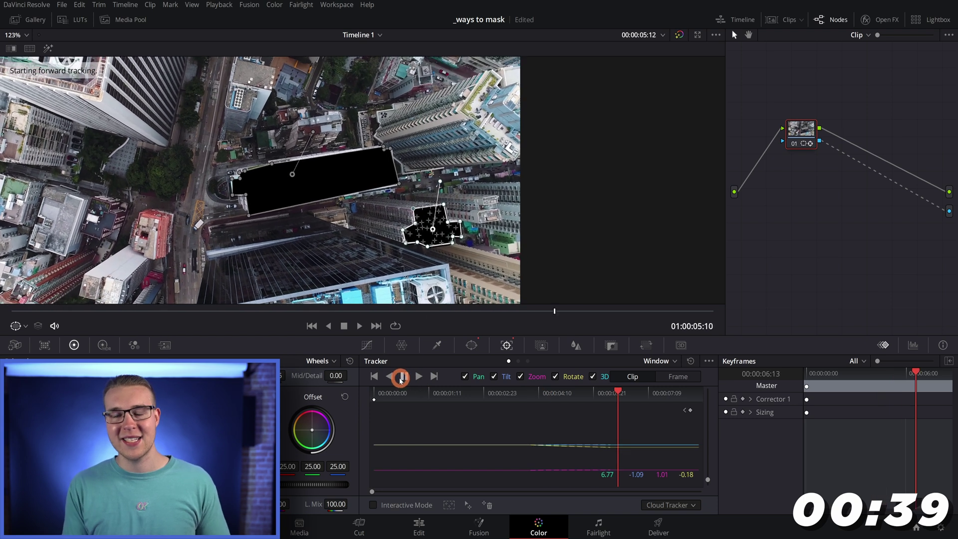
click(392, 378)
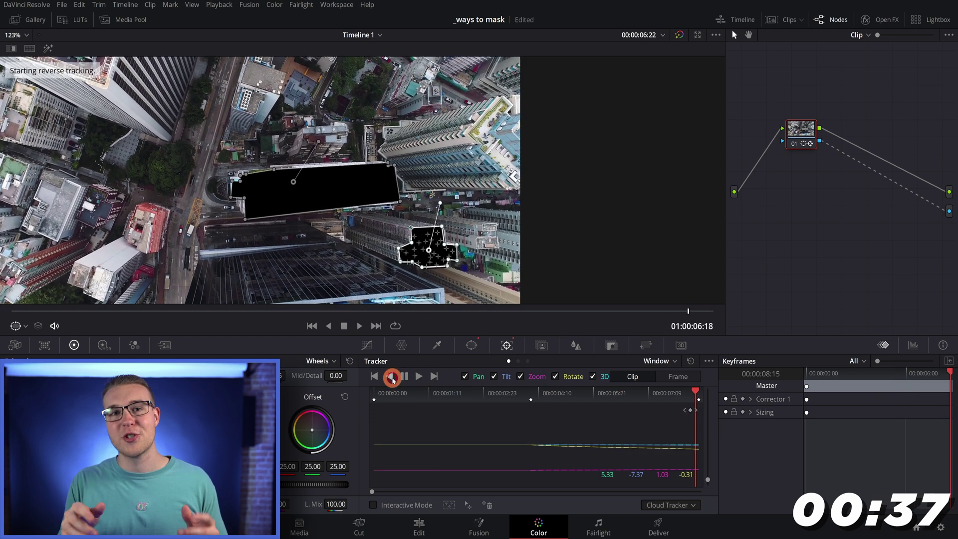